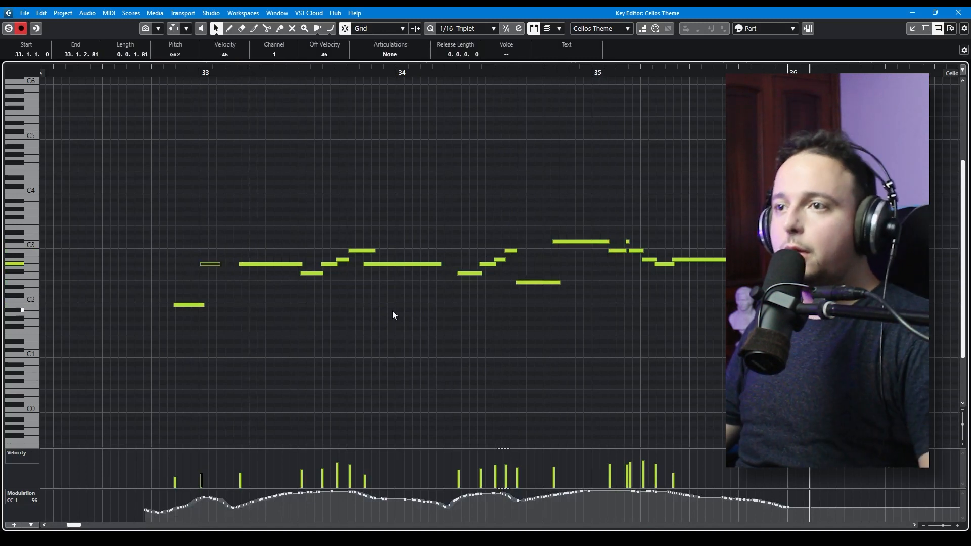
# - Merge tempo from tapping at 1 Bar, beginning at bar start, using the first note of each bar from 33 to 36, and play it back
pyautogui.moveTo(410, 248); pyautogui.dragTo(417, 249)
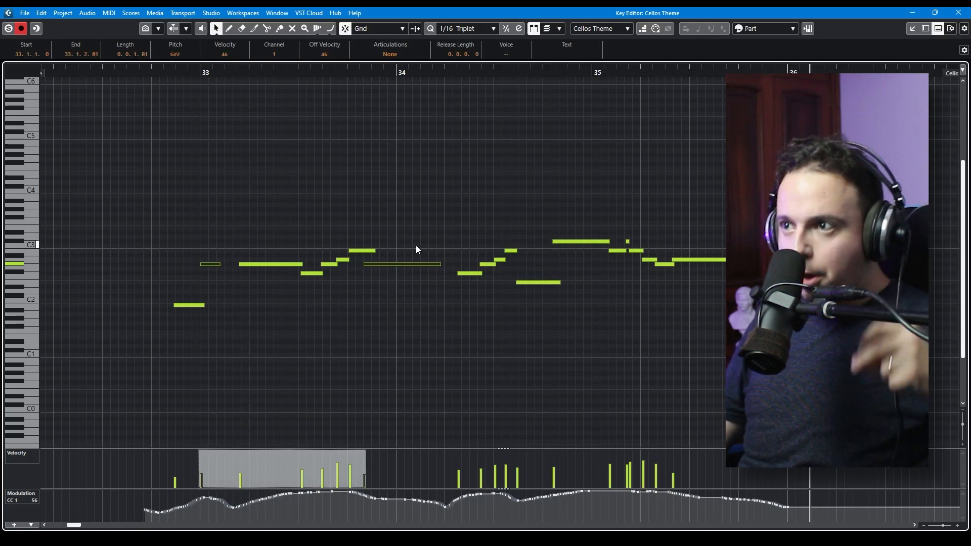
pyautogui.keyDown('shift'); pyautogui.click(539, 282); pyautogui.keyUp('shift')
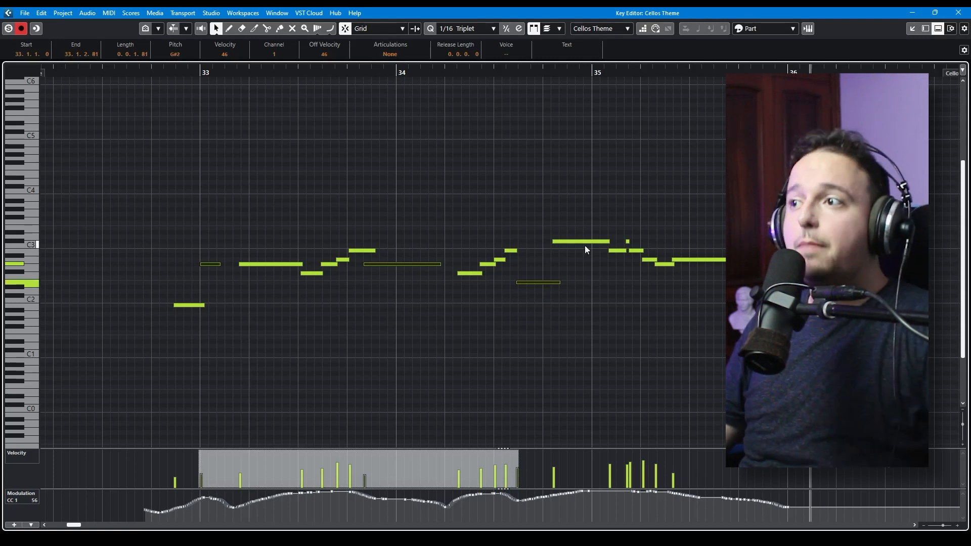
pyautogui.keyDown('shift'); pyautogui.click(714, 259); pyautogui.keyUp('shift')
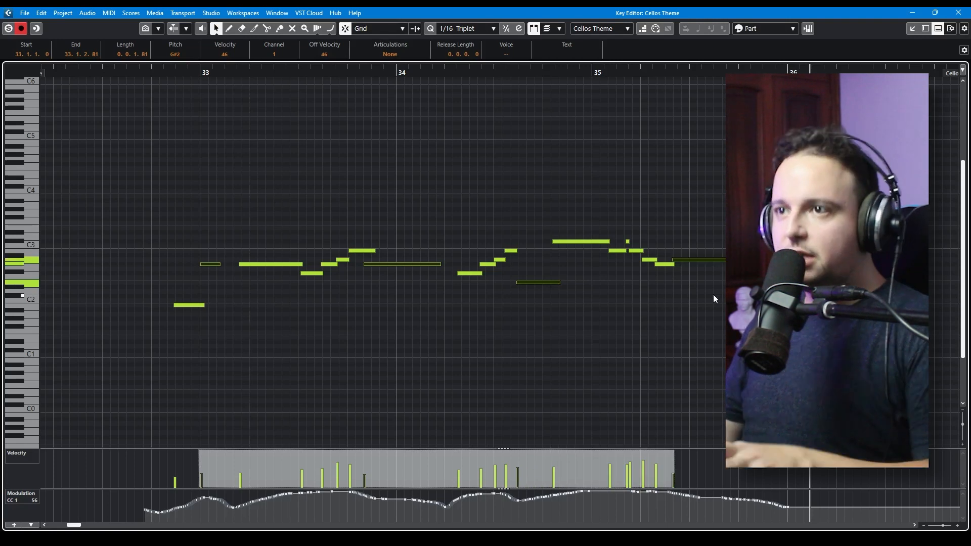
pyautogui.click(109, 13)
pyautogui.moveTo(159, 173)
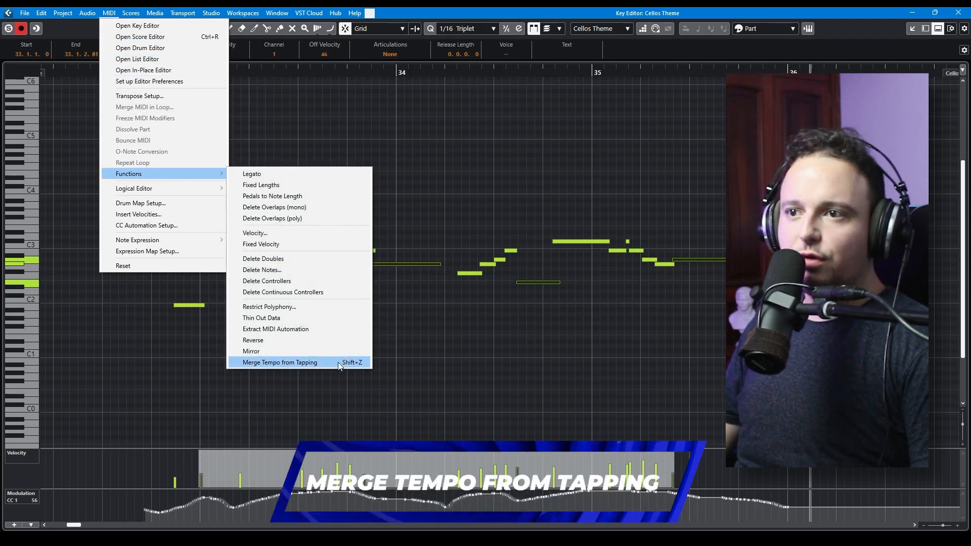
pyautogui.click(283, 362)
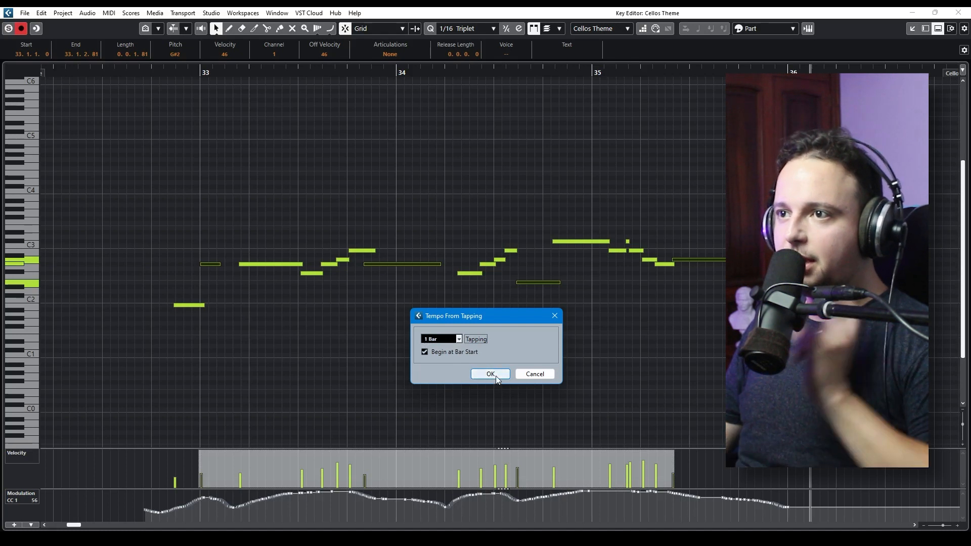
pyautogui.click(495, 375)
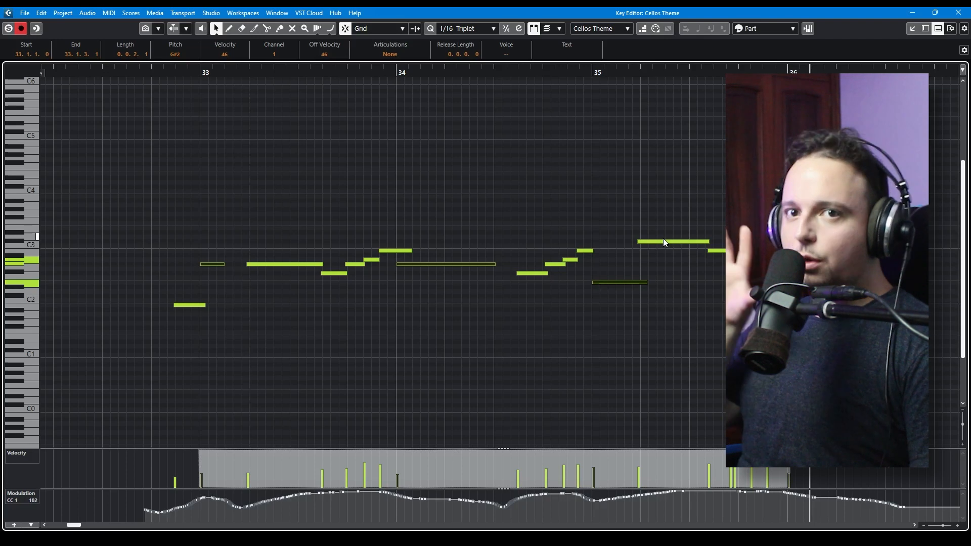
pyautogui.press('space')
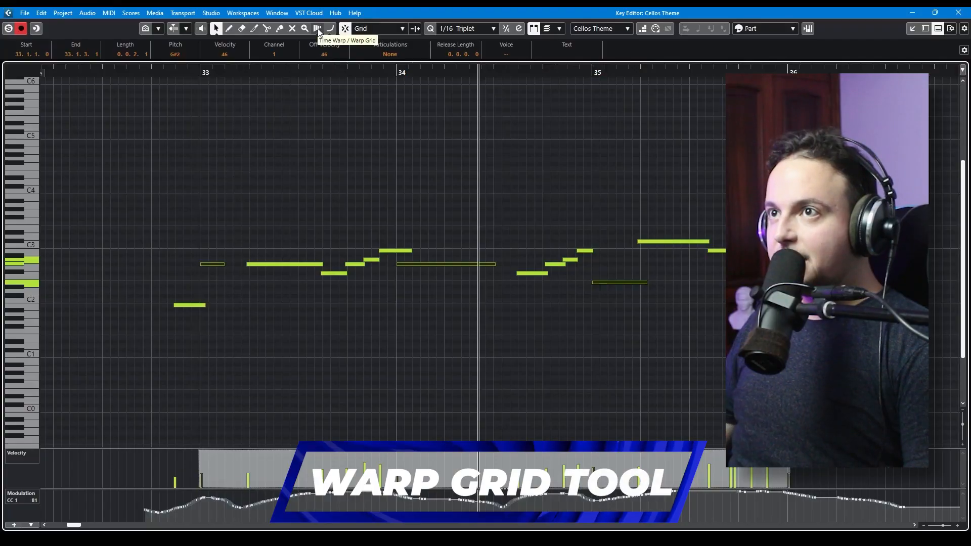
# - Warp the tempo grid so that beat 33.4 lines up with the start of the nearby cello note
pyautogui.click(317, 29)
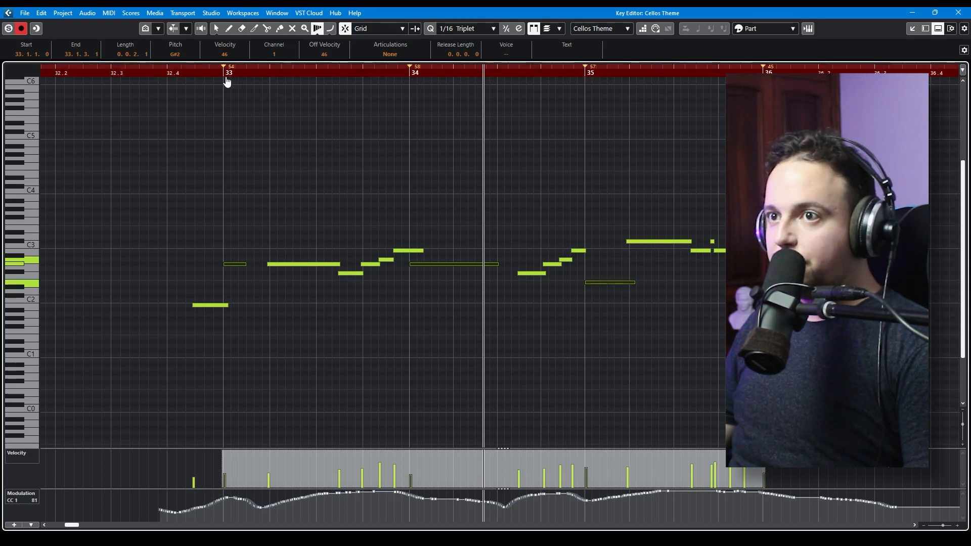
pyautogui.scroll(3, 364, 299)
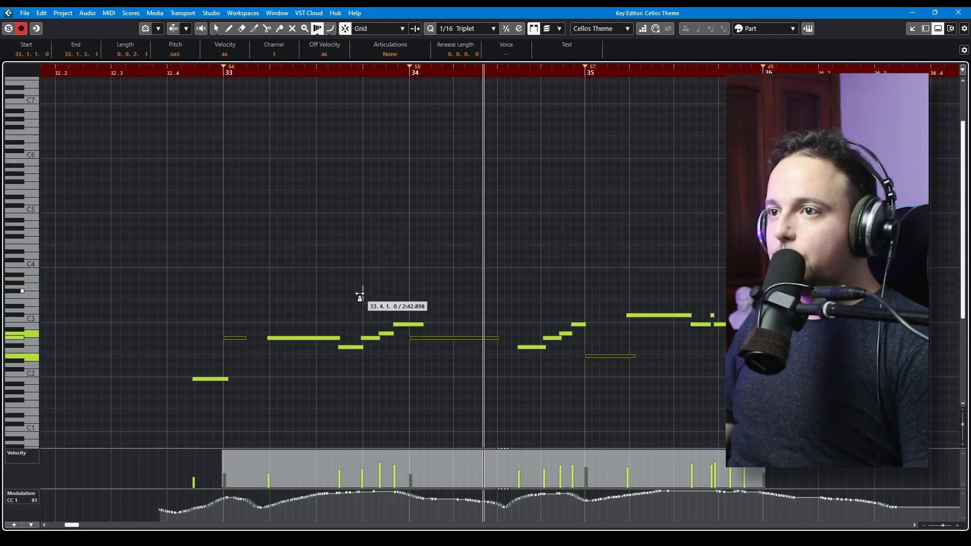
pyautogui.keyDown('ctrl'); pyautogui.scroll(4, 373, 385); pyautogui.keyUp('ctrl')
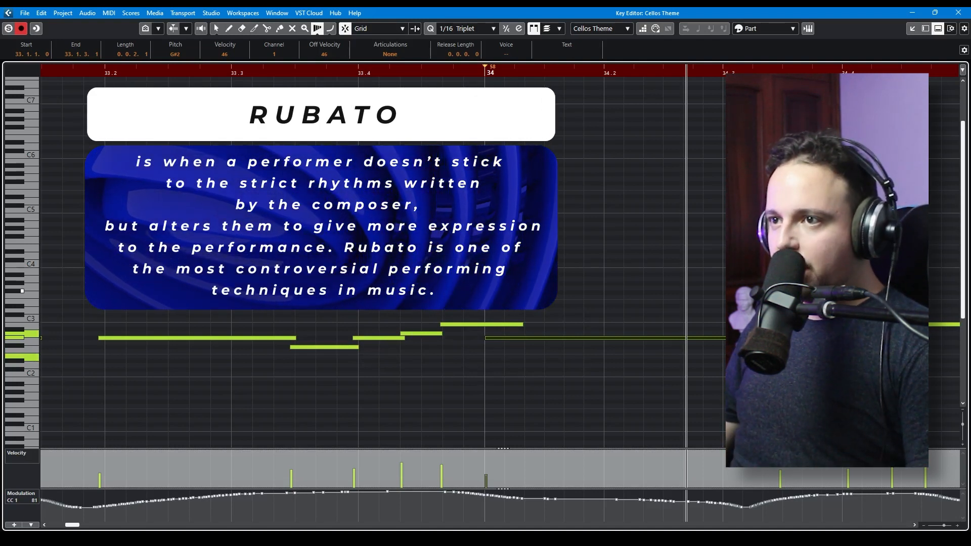
pyautogui.moveTo(383, 299); pyautogui.dragTo(370, 314)
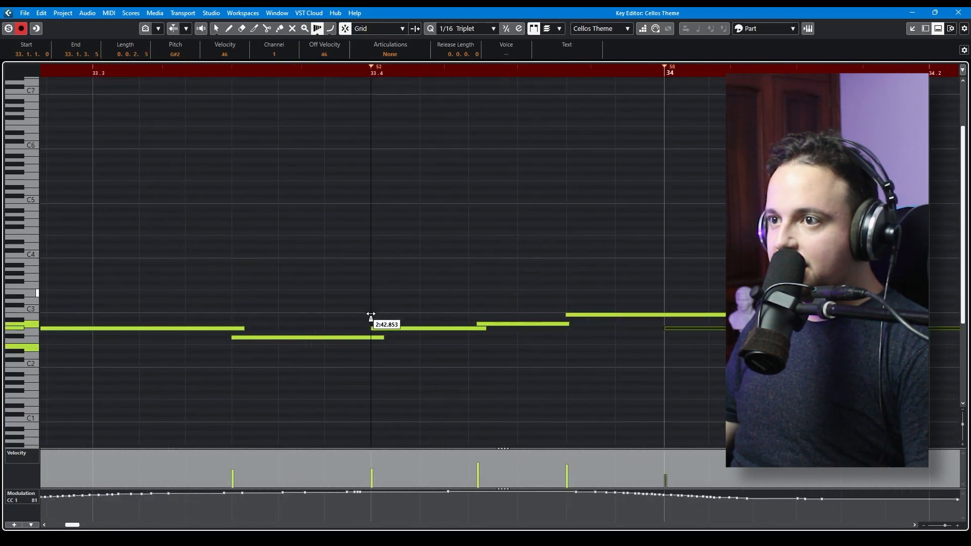
pyautogui.scroll(-4, 312, 337)
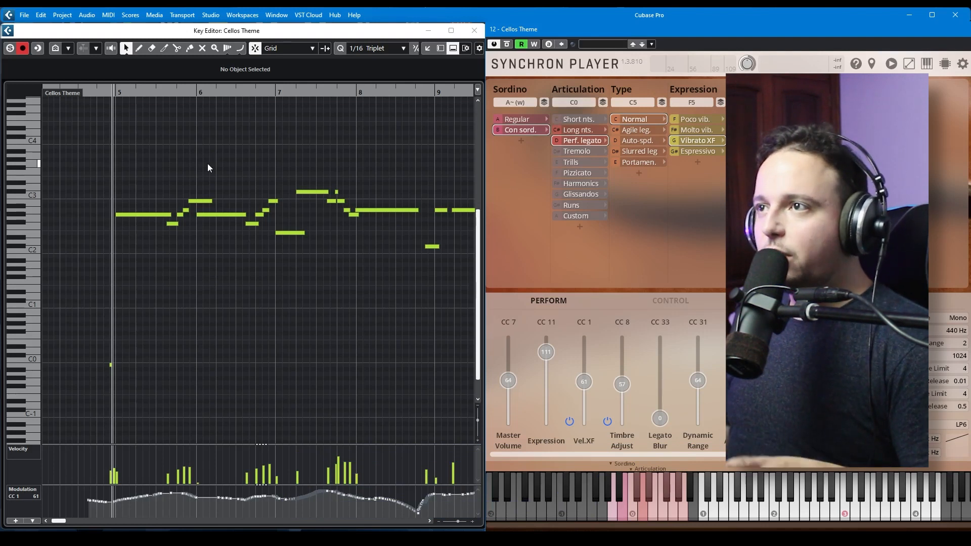
# - Play the Cellos Theme part from just before bar 5, then stop playback in that bar
pyautogui.moveTo(110, 92); pyautogui.dragTo(114, 152)
pyautogui.press('space')
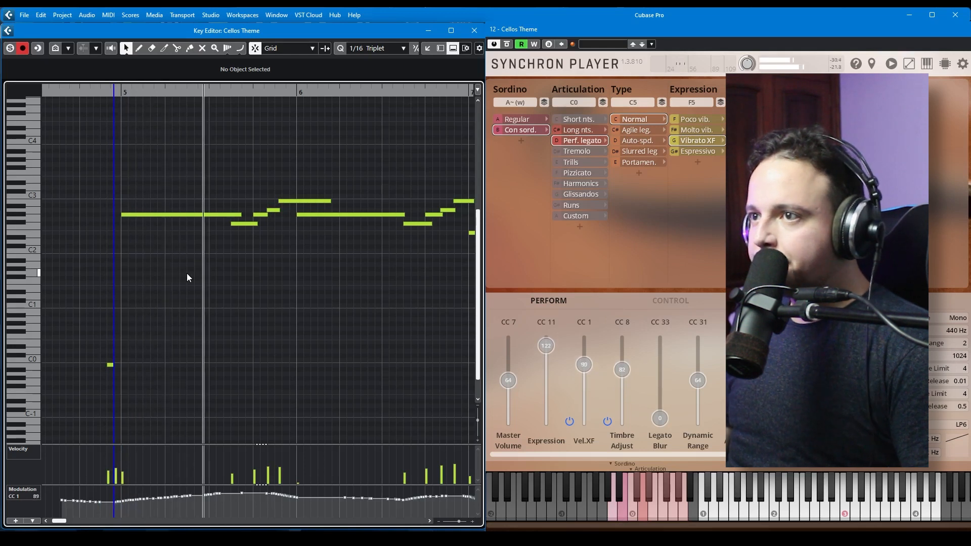
pyautogui.press('space')
# - Place the step input position just before bar 6, ahead of the long cello note
pyautogui.click(296, 185)
pyautogui.moveTo(332, 226); pyautogui.dragTo(329, 231)
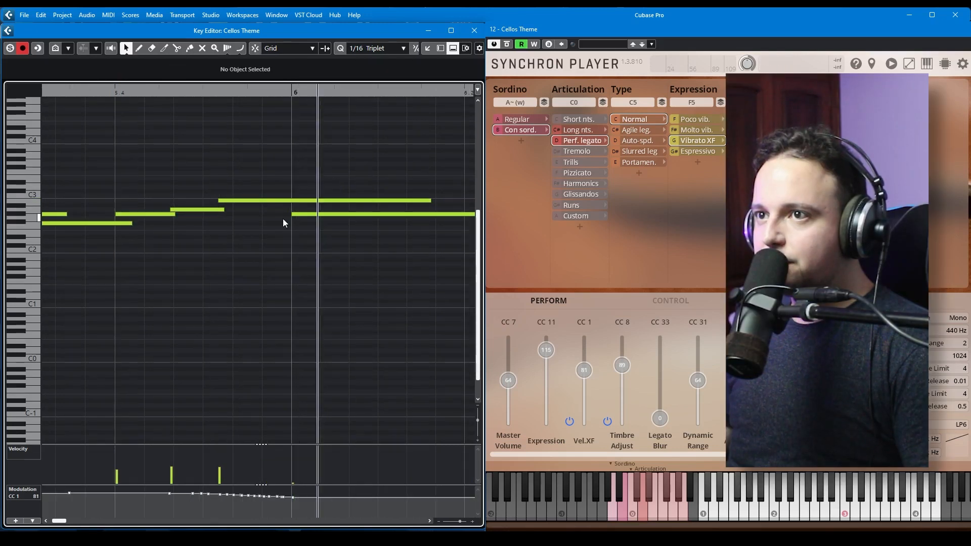
pyautogui.click(283, 223)
pyautogui.scroll(-1, 285, 237)
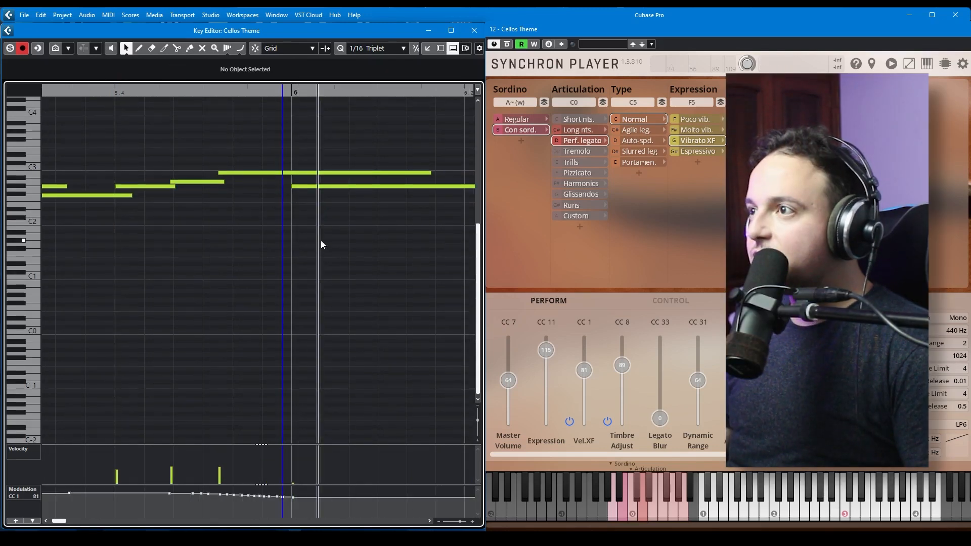
pyautogui.scroll(5, 321, 241)
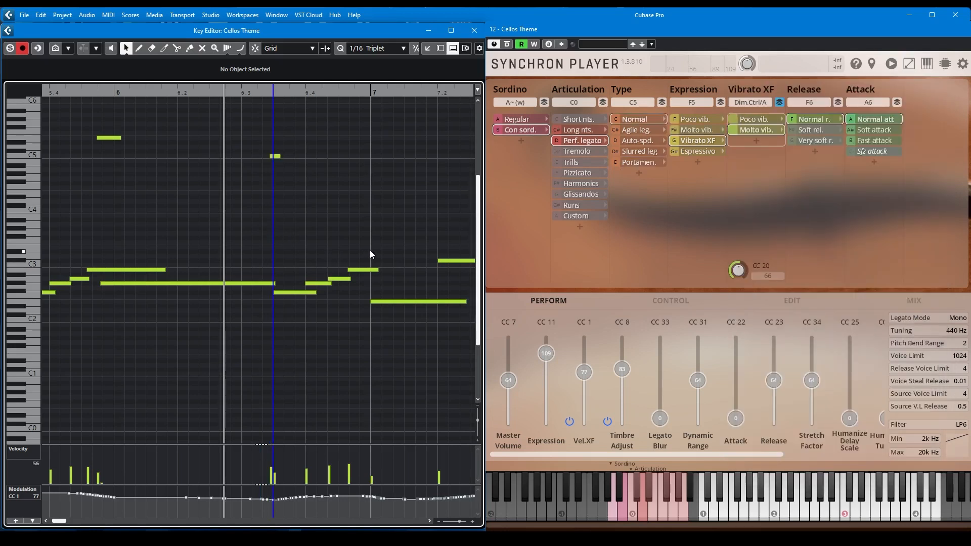
# - Insert an E5 Portamento keyswitch just before bar 7 and adjust the start of the low cello note there
pyautogui.click(366, 199)
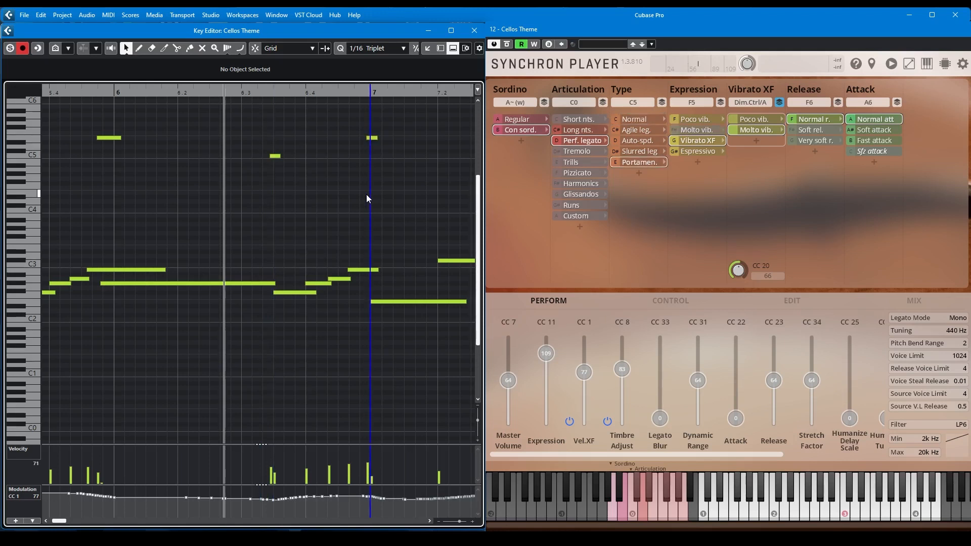
pyautogui.click(373, 138)
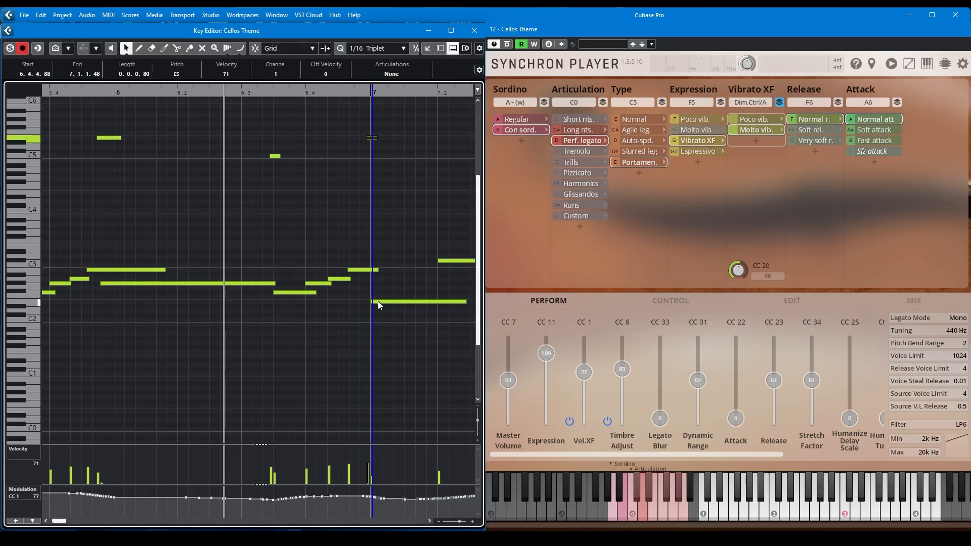
pyautogui.moveTo(372, 302); pyautogui.dragTo(365, 302)
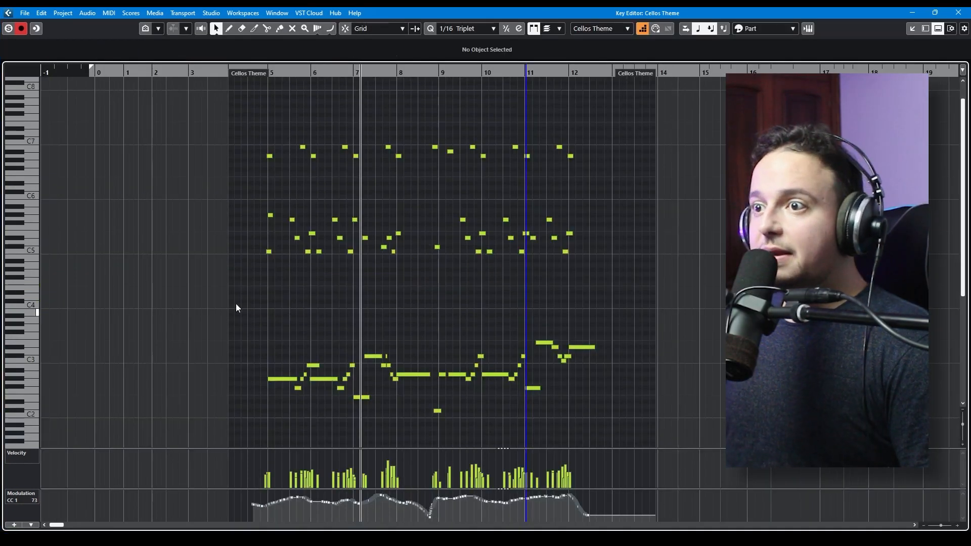
# - Marquee-select the cello melody notes, followed by the articulation keyswitch notes above them
pyautogui.moveTo(241, 298); pyautogui.dragTo(639, 430)
pyautogui.moveTo(617, 290); pyautogui.dragTo(256, 106)
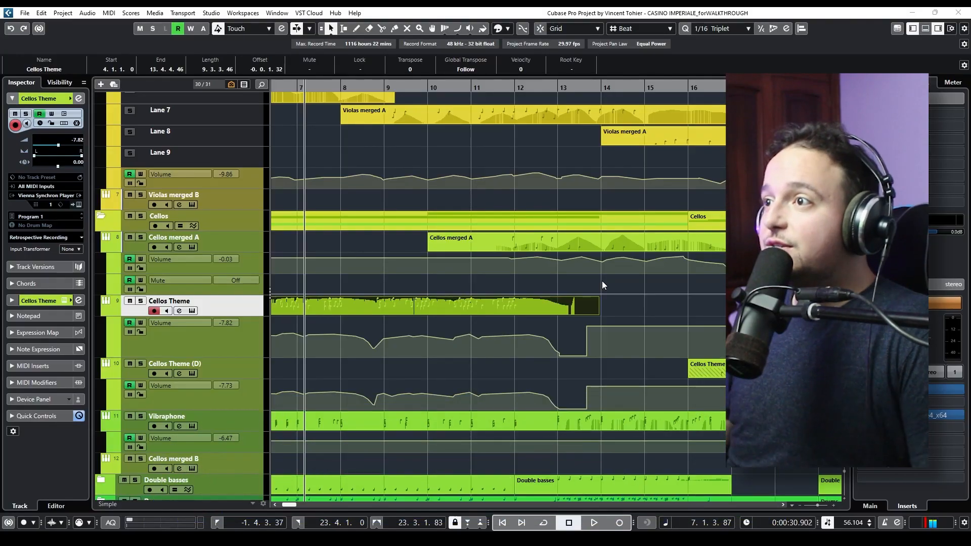
# - Look over the string tracks' lanes and volume automation, and select the Violas merged A channel in the mixer
pyautogui.scroll(3, 335, 204)
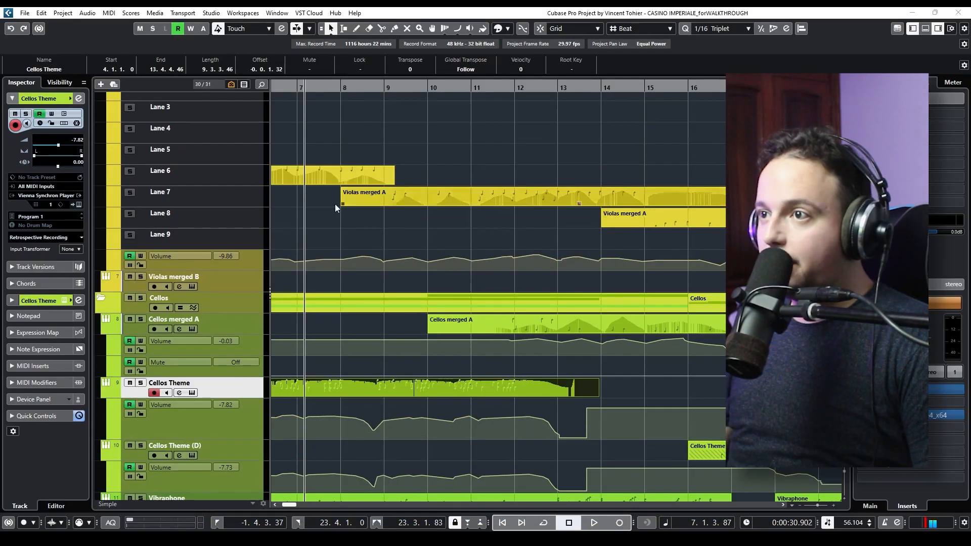
pyautogui.scroll(12, 610, 337)
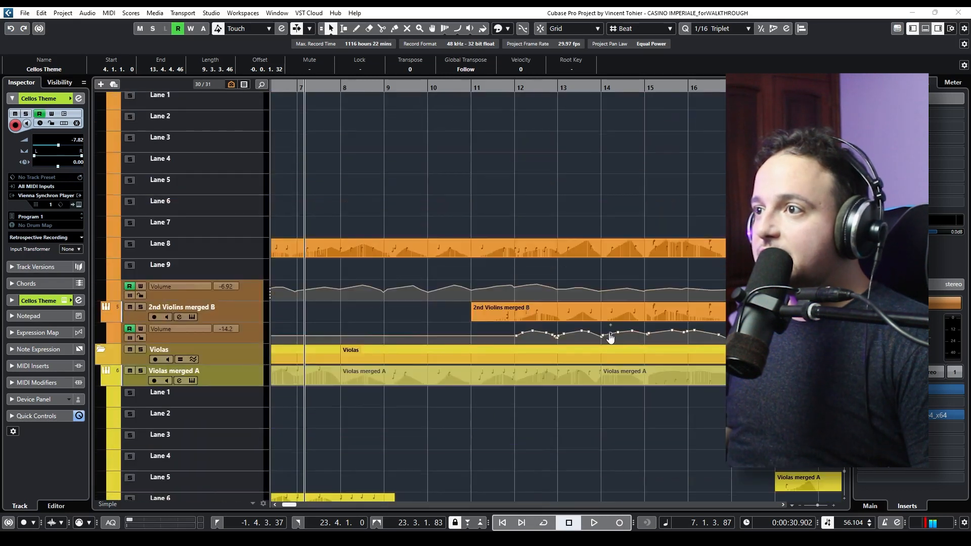
pyautogui.scroll(-9, 529, 206)
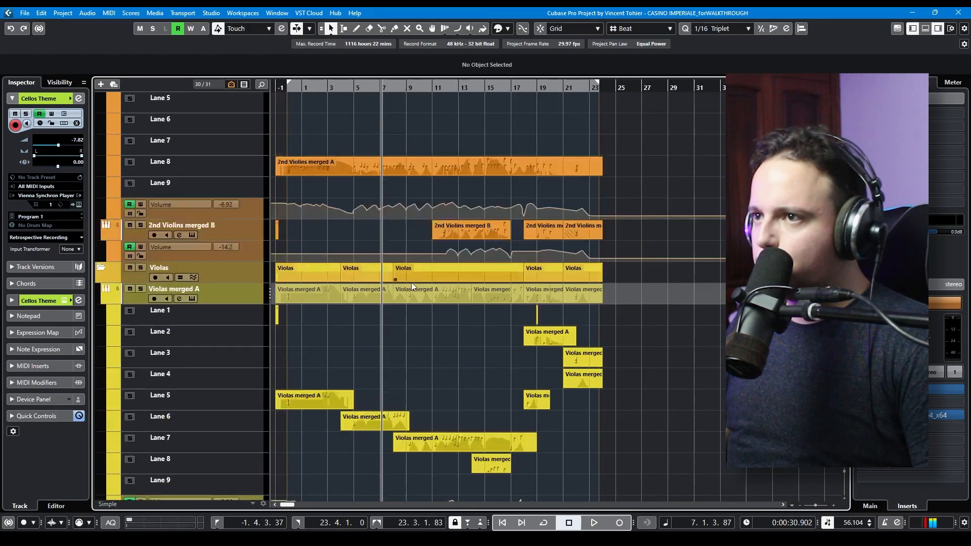
pyautogui.scroll(12, 411, 284)
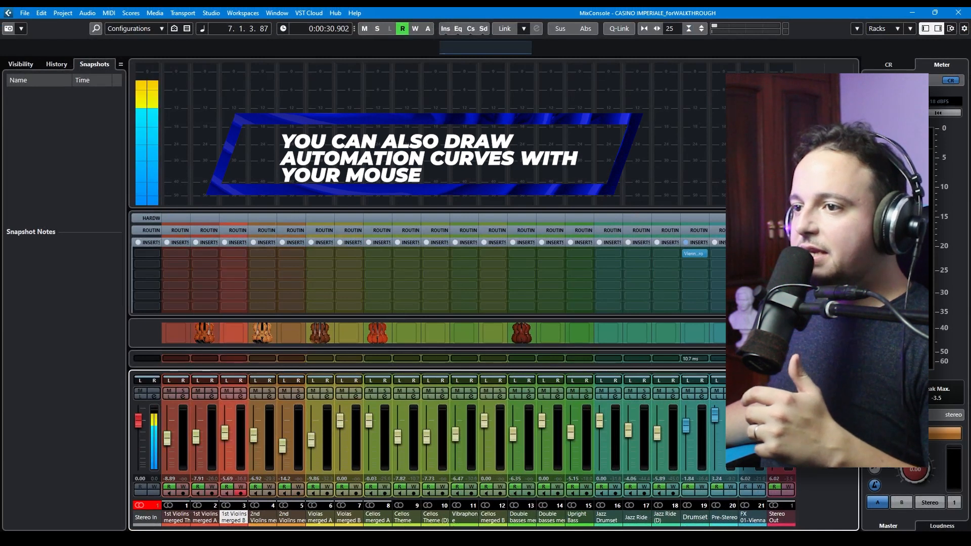
pyautogui.click(320, 517)
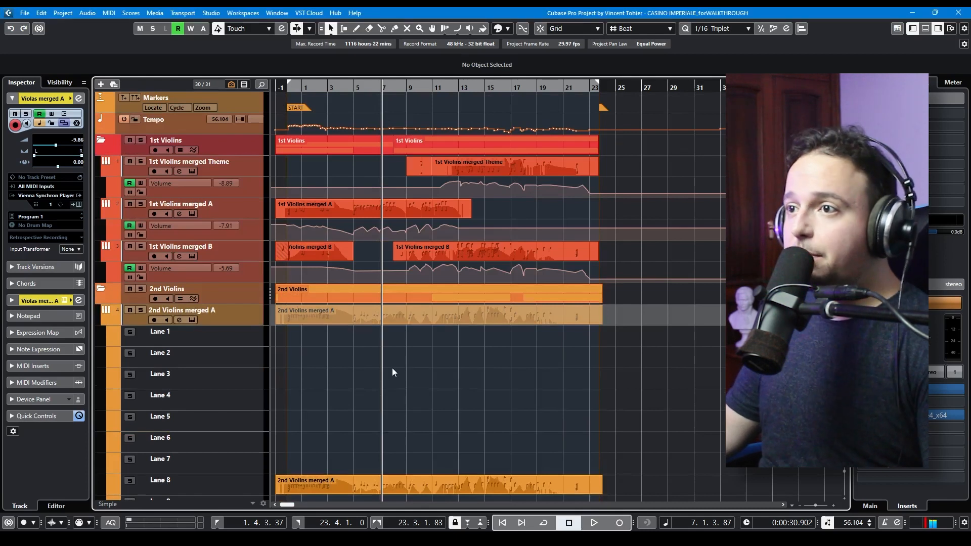
# - Enlarge the volume automation lane of 1st Violins merged B and lower its peak at 14.4.1.0 to -1.31
pyautogui.keyDown('ctrl'); pyautogui.scroll(8, 406, 277); pyautogui.keyUp('ctrl')
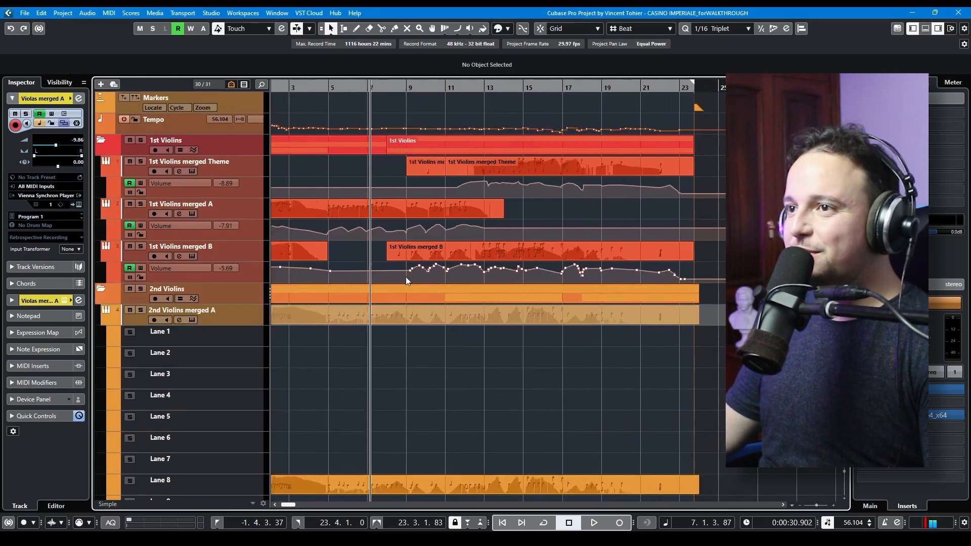
pyautogui.moveTo(240, 282); pyautogui.dragTo(275, 422)
pyautogui.hscroll(10, 499, 381)
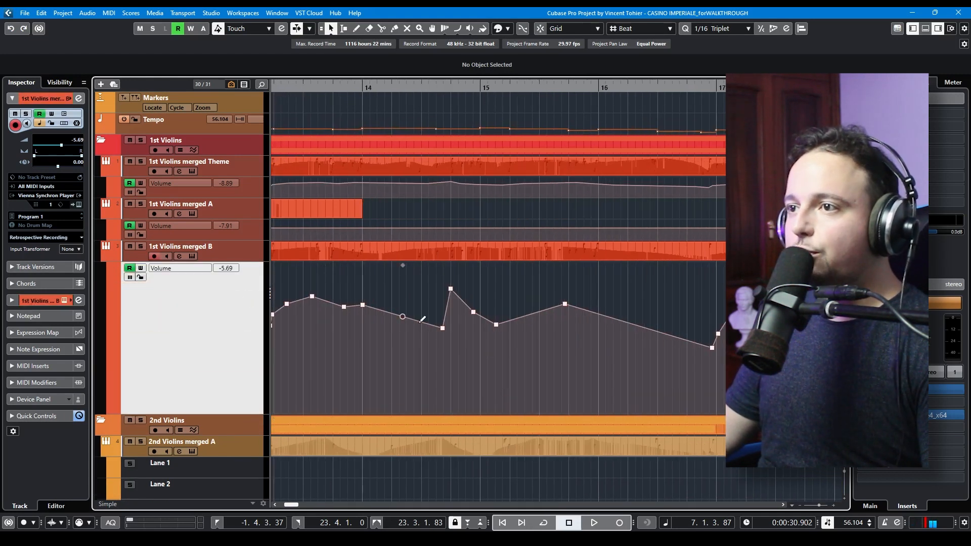
pyautogui.keyDown('ctrl'); pyautogui.scroll(6, 421, 317); pyautogui.keyUp('ctrl')
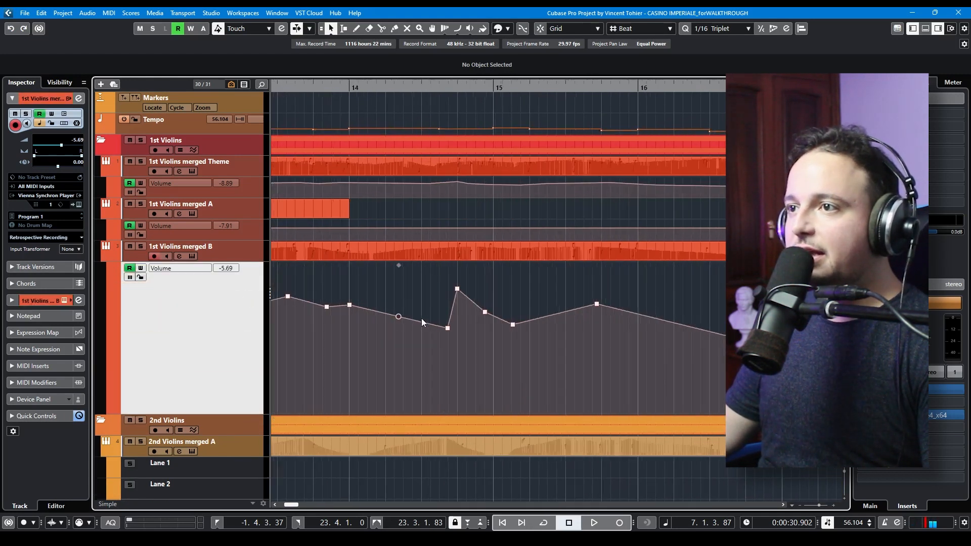
pyautogui.click(460, 292)
pyautogui.moveTo(460, 301); pyautogui.dragTo(459, 304)
pyautogui.keyDown('ctrl'); pyautogui.scroll(-6, 406, 279); pyautogui.keyUp('ctrl')
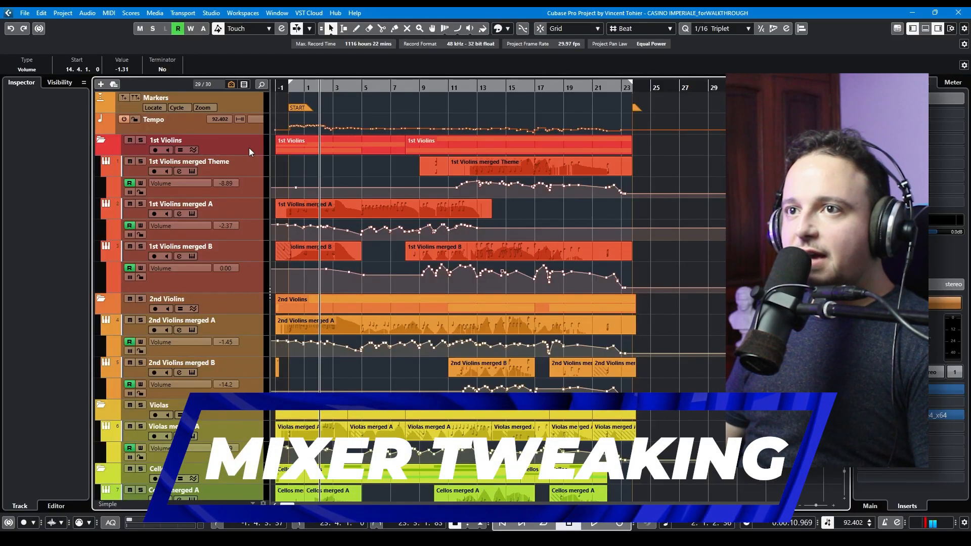
# - Review the volume automation of every track from the violins down to the drums, toggling the Drums folder
pyautogui.scroll(-3, 255, 251)
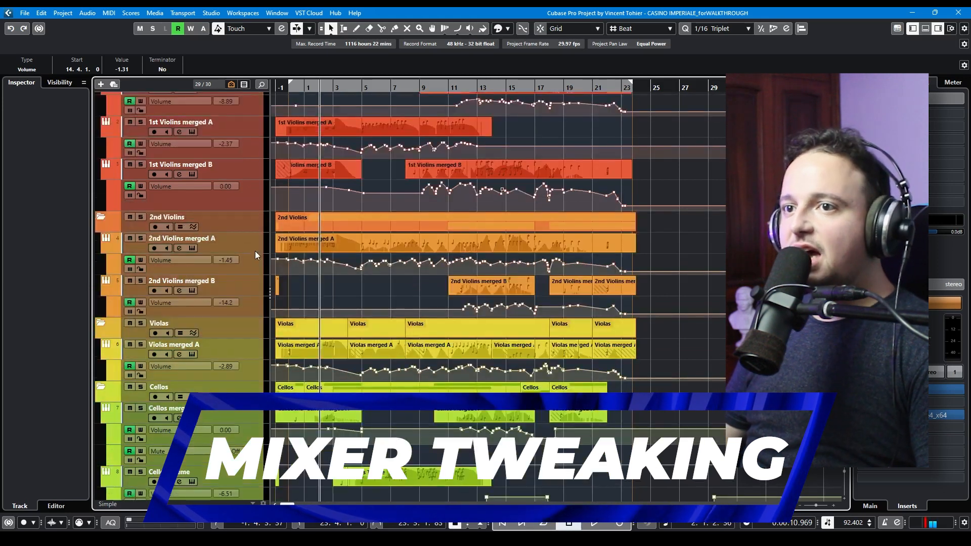
pyautogui.scroll(-3, 256, 291)
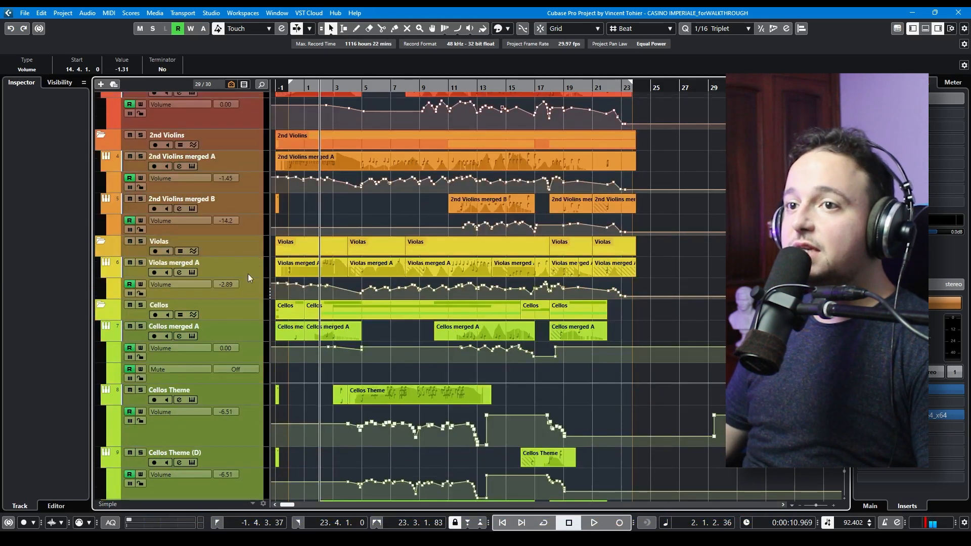
pyautogui.scroll(-3, 238, 302)
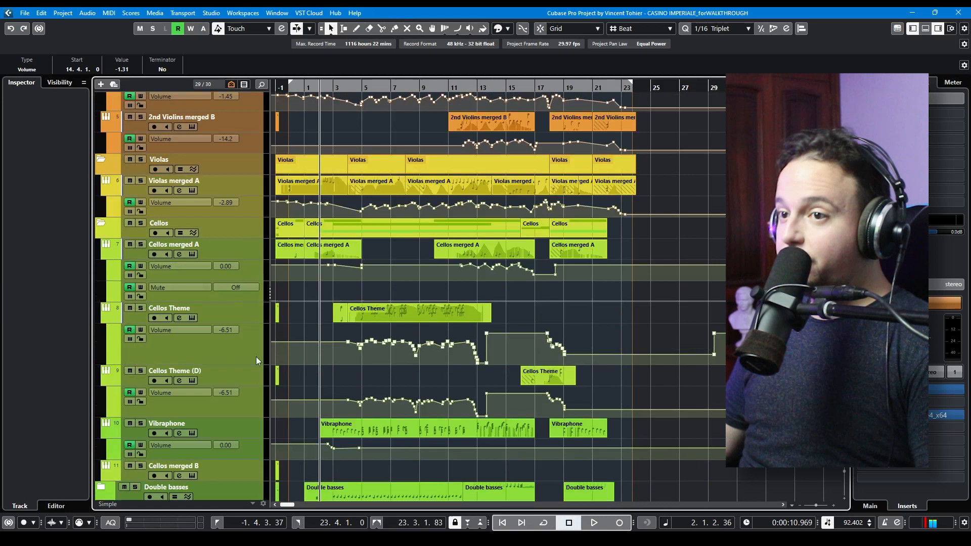
pyautogui.scroll(-3, 248, 367)
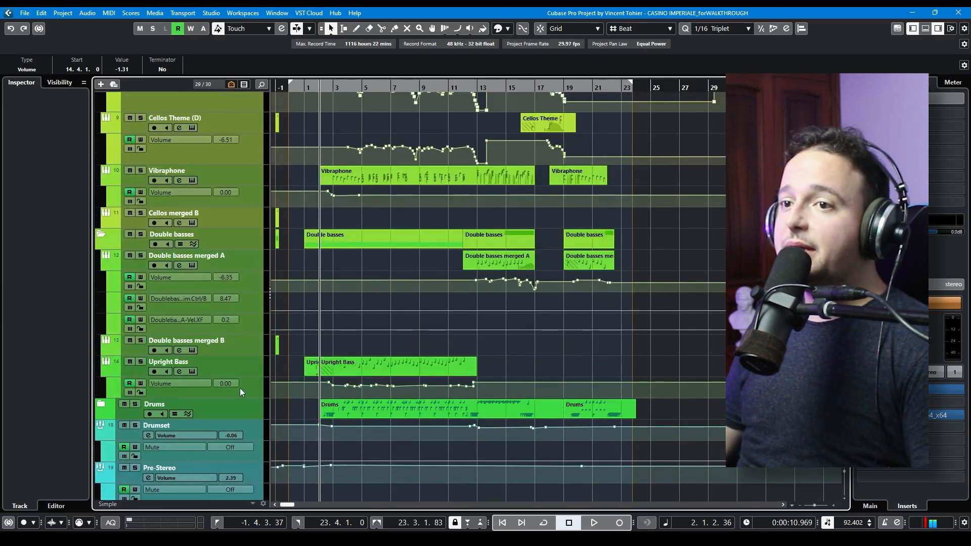
pyautogui.click(100, 404)
pyautogui.scroll(-3, 273, 399)
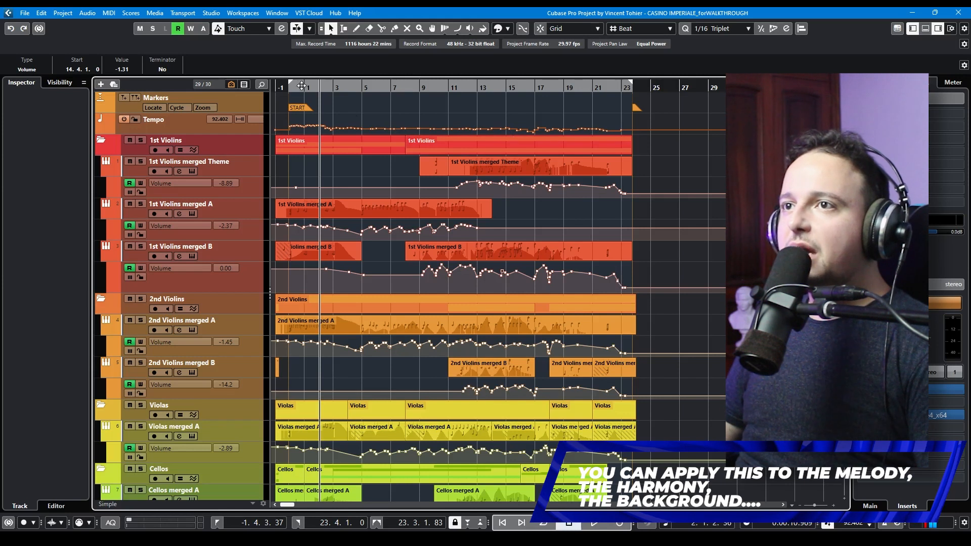
pyautogui.moveTo(301, 86); pyautogui.dragTo(259, 199)
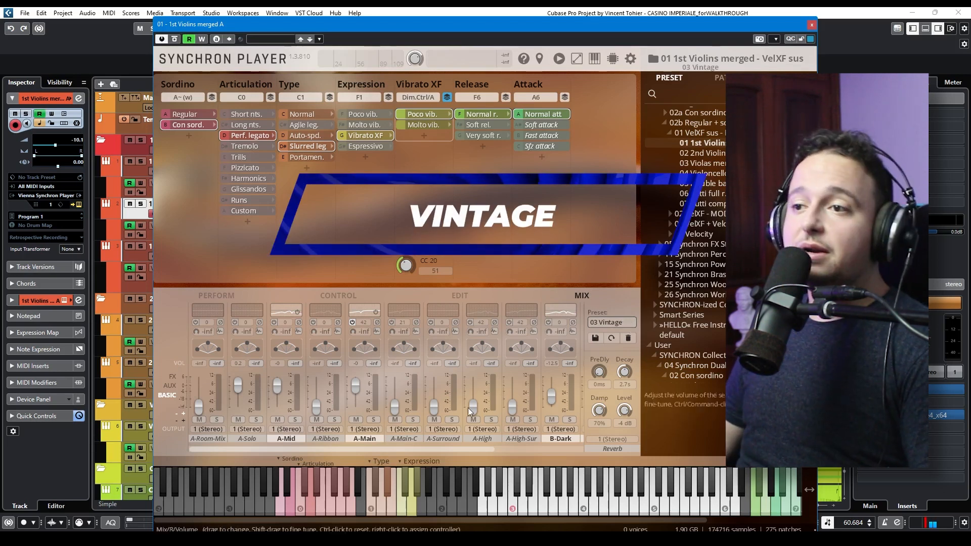
# - Look through the microphone channels of the 03 Vintage mixer preset on 1st Violins merged A
pyautogui.moveTo(434, 451); pyautogui.dragTo(446, 449)
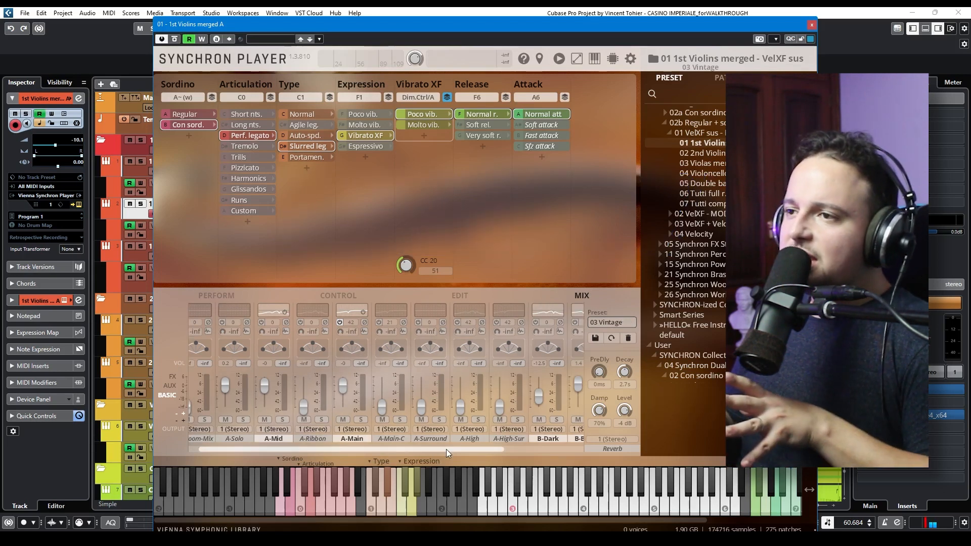
pyautogui.moveTo(446, 449); pyautogui.dragTo(498, 455)
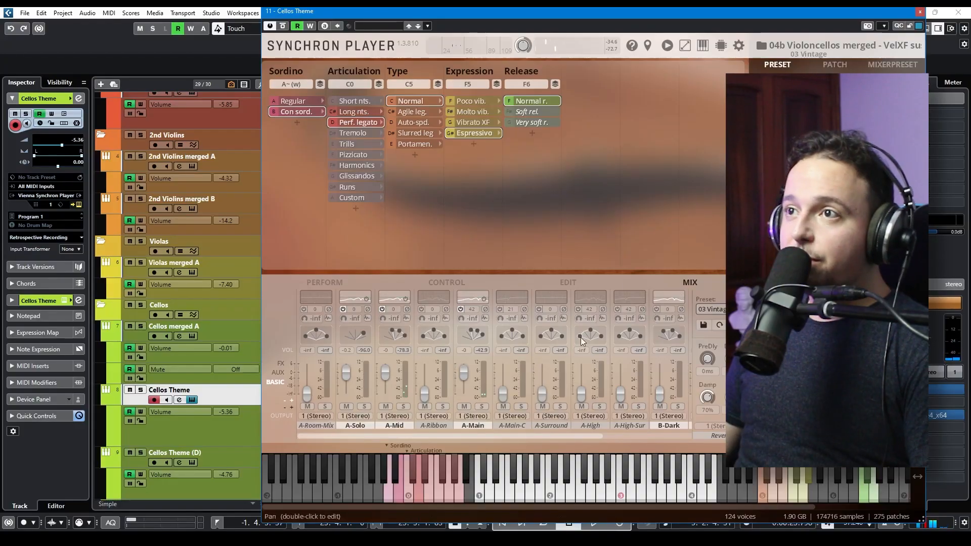
# - Audition the Cellos Theme microphones by soloing A-Solo and A-Main, and inspect the equalizers of A-Solo and A-Mid
pyautogui.click(364, 406)
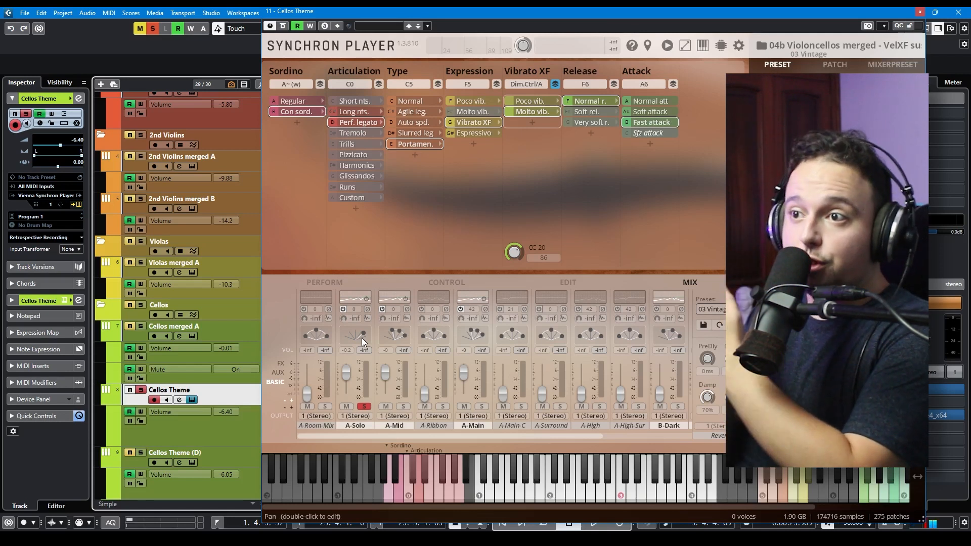
pyautogui.click(356, 298)
pyautogui.click(599, 249)
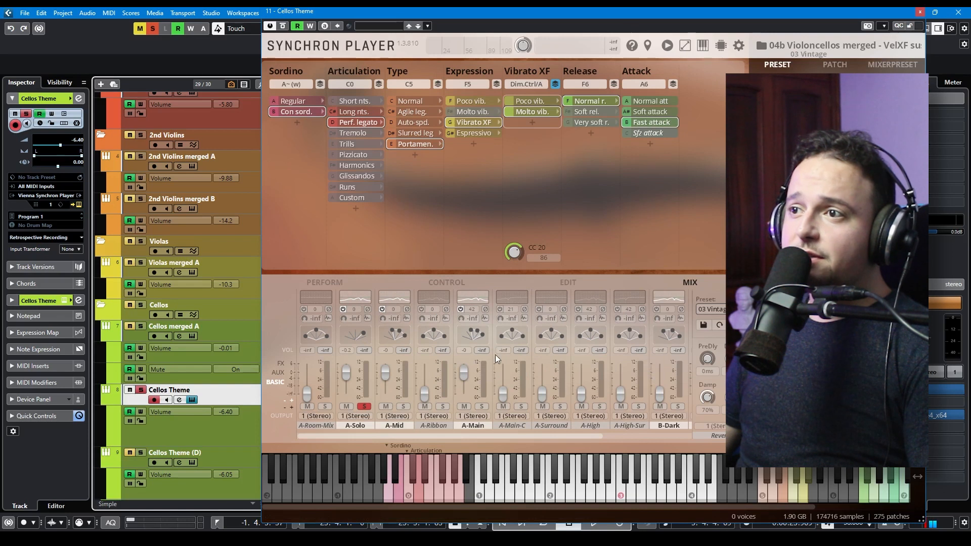
pyautogui.doubleClick(393, 298)
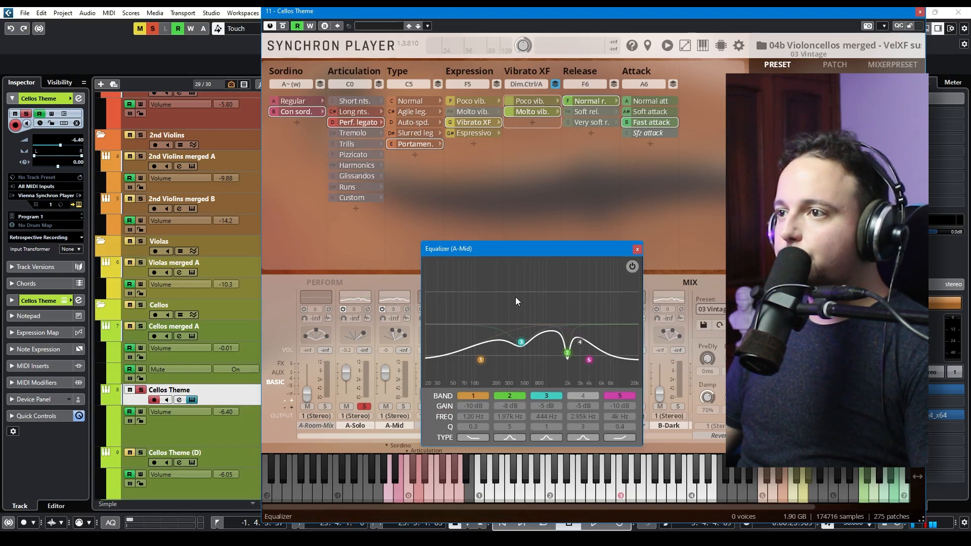
pyautogui.click(637, 249)
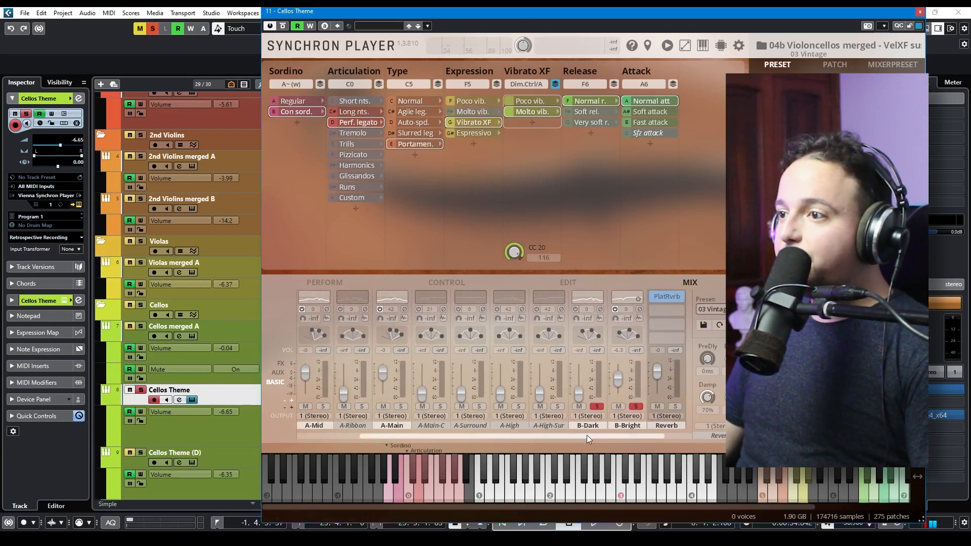
pyautogui.moveTo(581, 436); pyautogui.dragTo(480, 432)
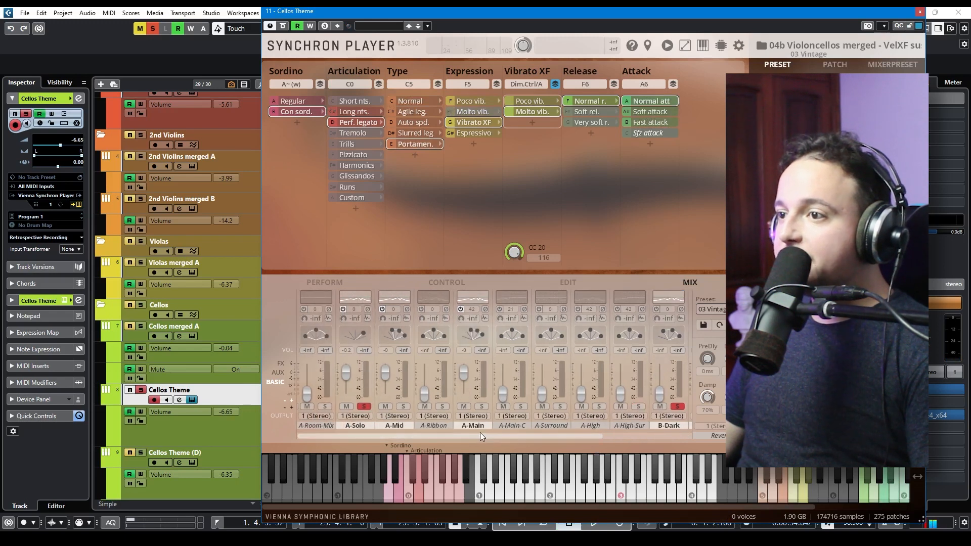
pyautogui.click(483, 407)
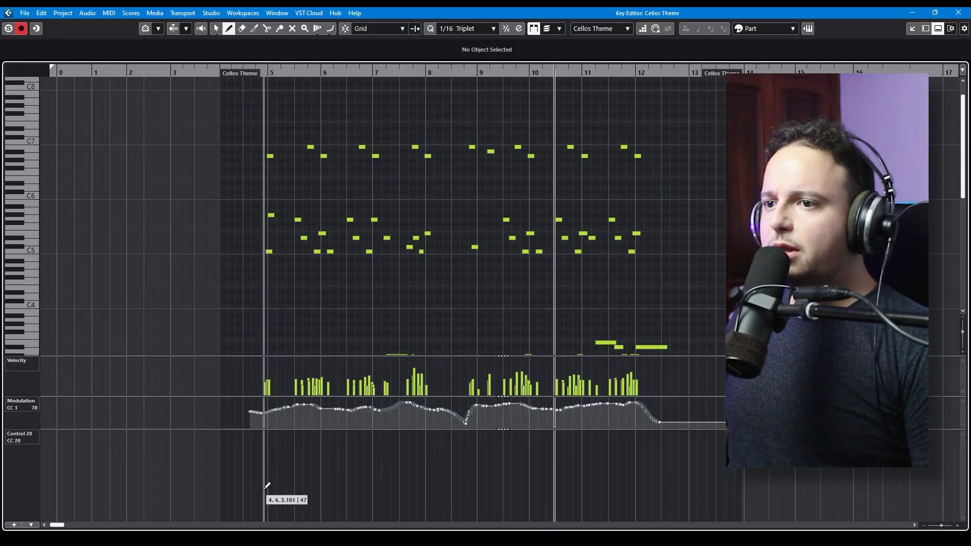
# - Draw a Control 20 curve across the Cellos Theme part, starting near 4.4.3.101 at value 47
pyautogui.moveTo(264, 487)
pyautogui.mouseDown()
pyautogui.moveTo(302, 491)
pyautogui.moveTo(369, 443)
pyautogui.moveTo(449, 488)
pyautogui.moveTo(591, 462)
pyautogui.moveTo(718, 480)
pyautogui.mouseUp()
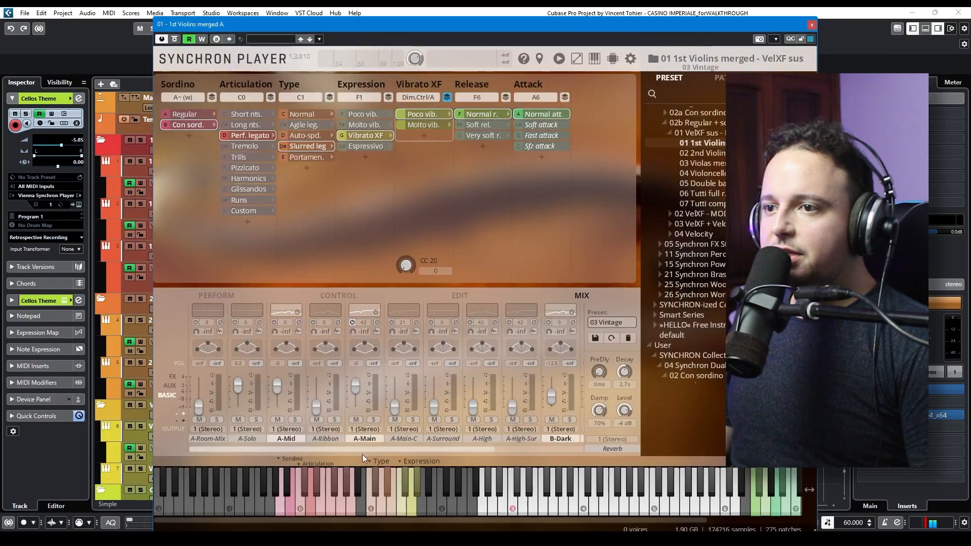
# - Inspect the mixer channels of 1st Violins merged A and merged B, through to the Reverb channel on merged B
pyautogui.click(253, 442)
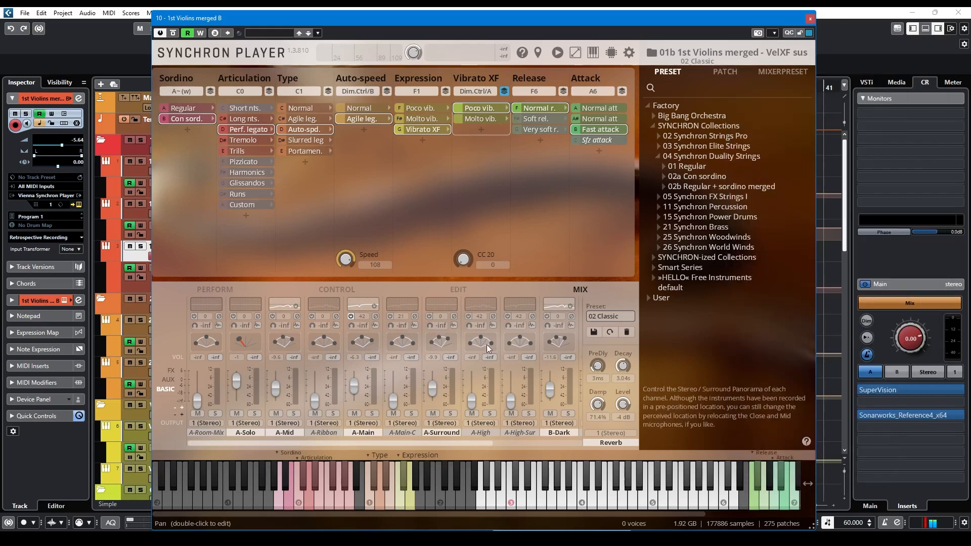
pyautogui.click(531, 444)
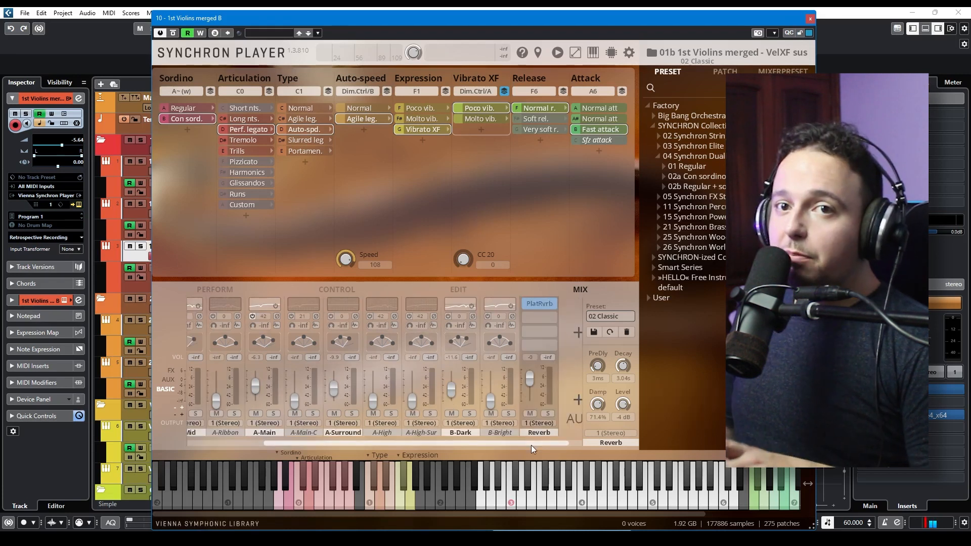